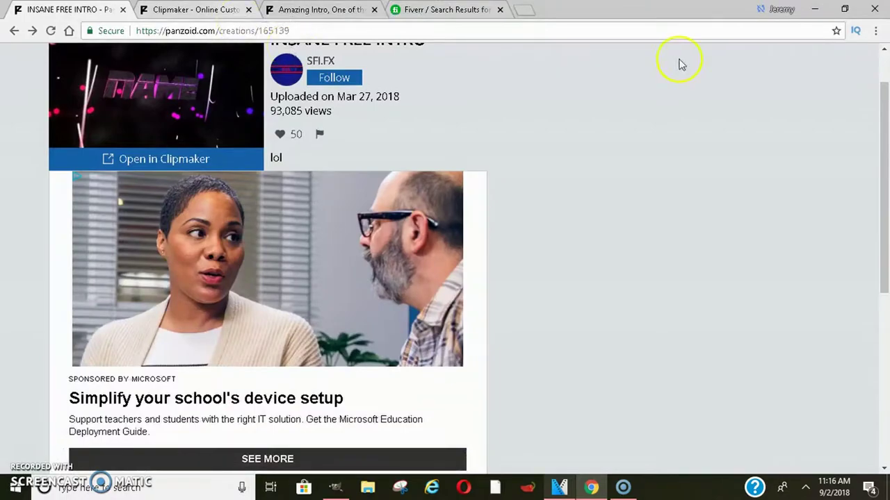
# - Return to the Panzoid home page and open the FREE OUTRO TEMPLATE!! #6 creation from the Creations grid
pyautogui.moveTo(882, 113); pyautogui.dragTo(887, 82)
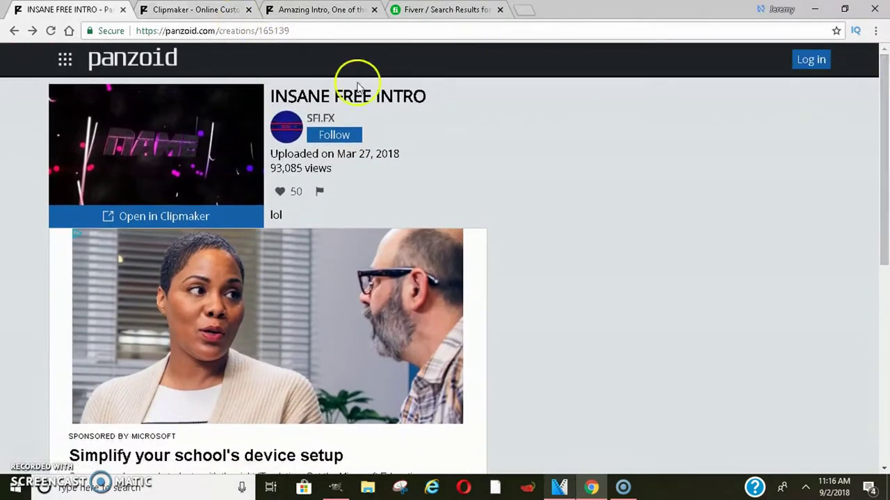
pyautogui.click(131, 58)
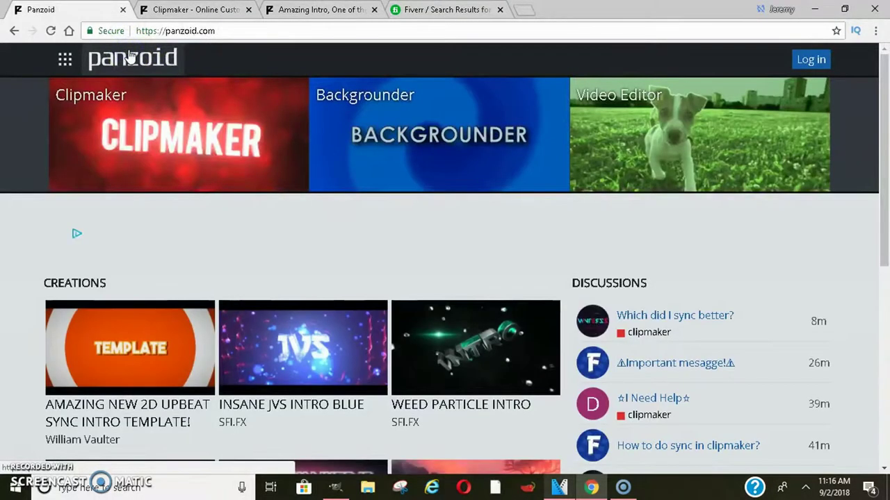
pyautogui.moveTo(884, 111); pyautogui.dragTo(887, 209)
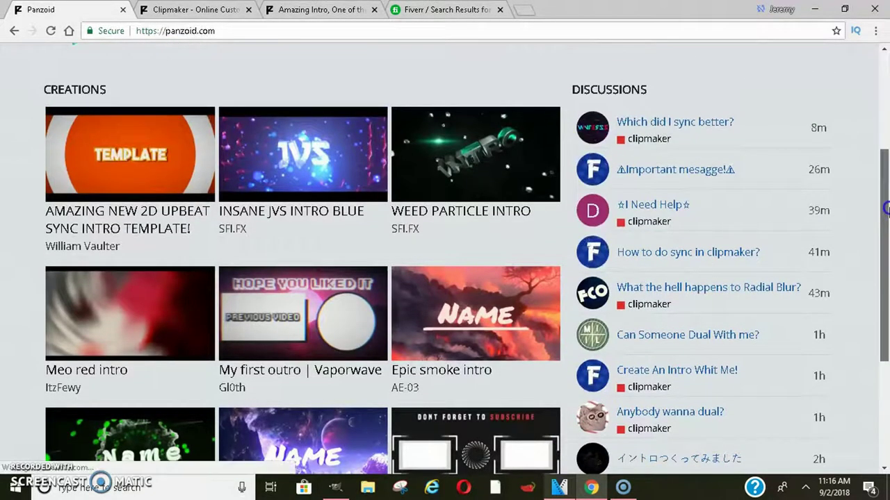
pyautogui.click(886, 209)
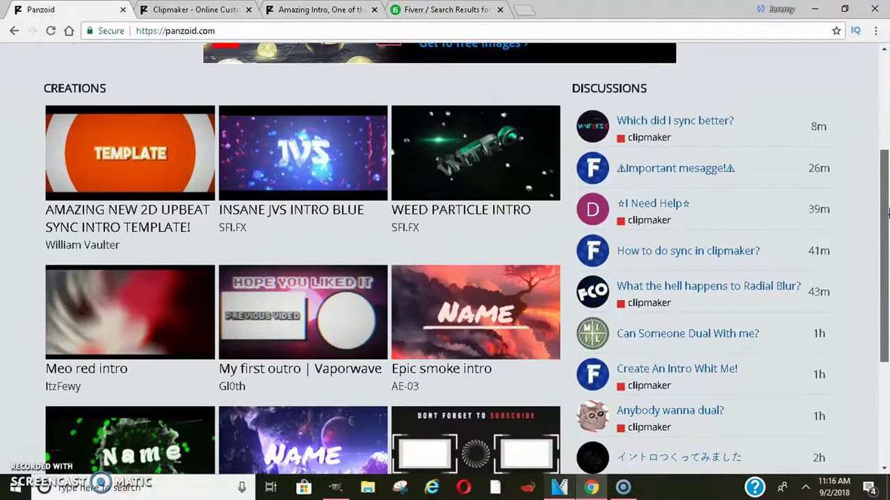
pyautogui.moveTo(887, 214); pyautogui.dragTo(887, 247)
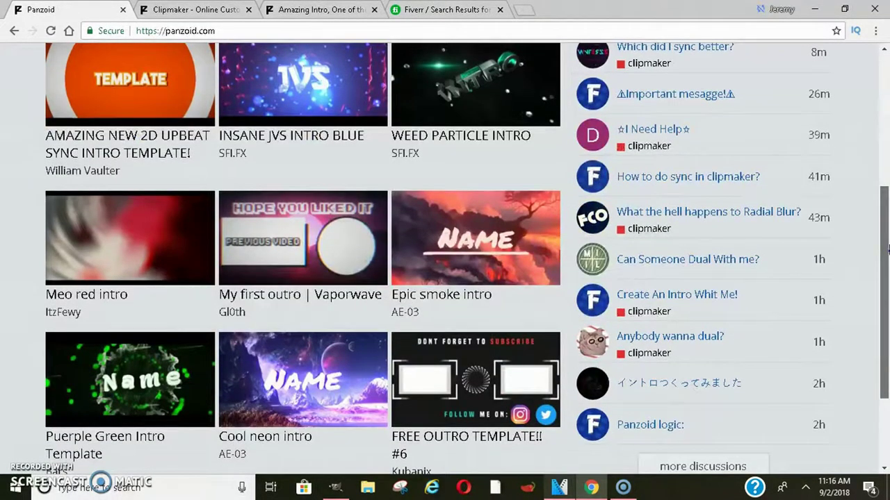
pyautogui.scroll(-1, 887, 249)
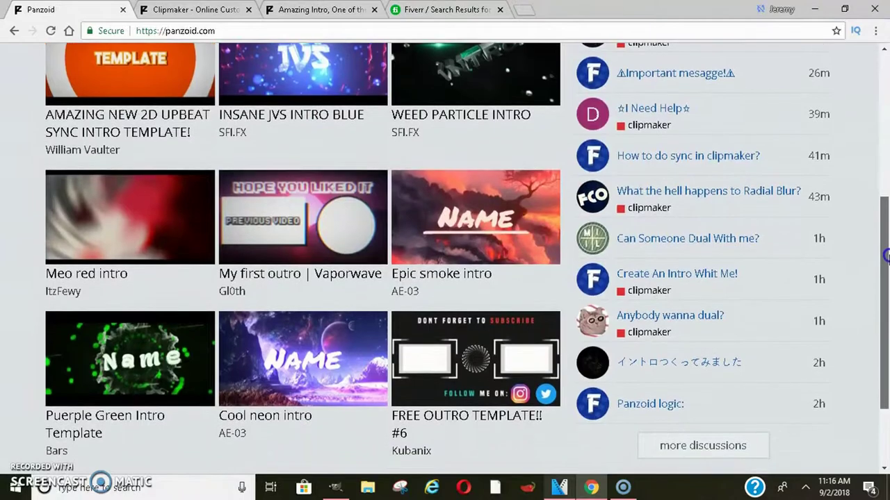
pyautogui.click(497, 368)
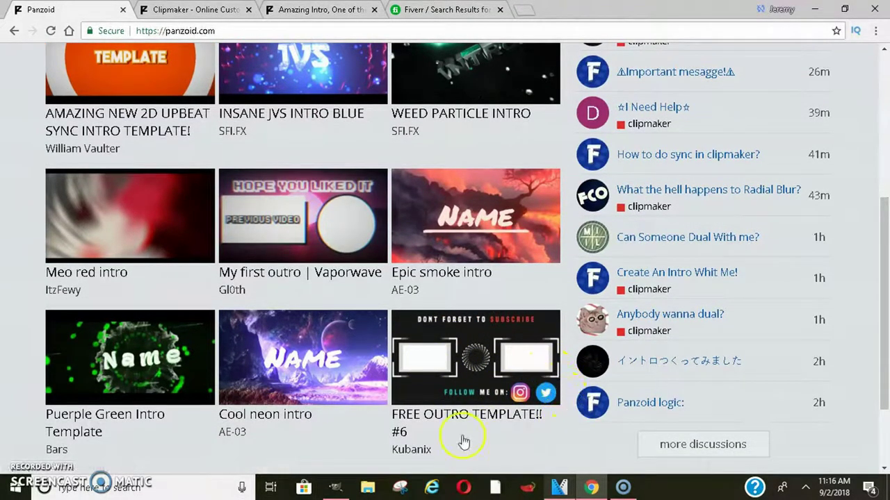
pyautogui.click(453, 353)
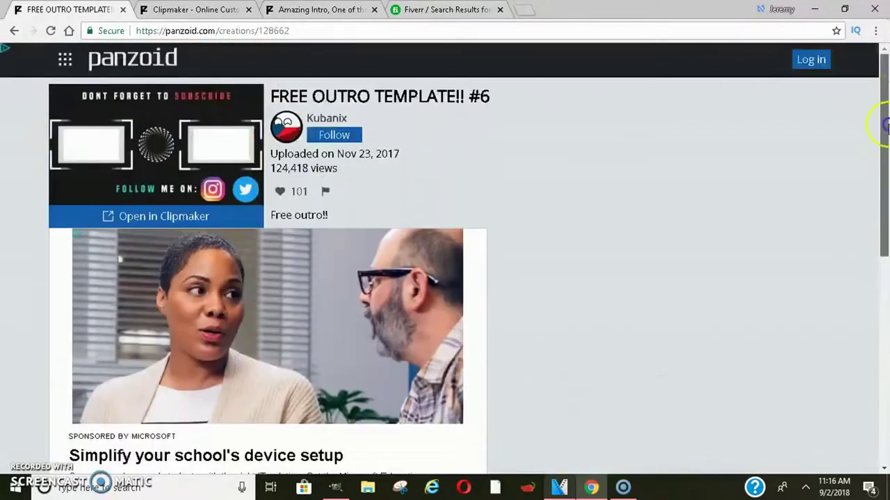
pyautogui.moveTo(884, 123); pyautogui.dragTo(869, 311)
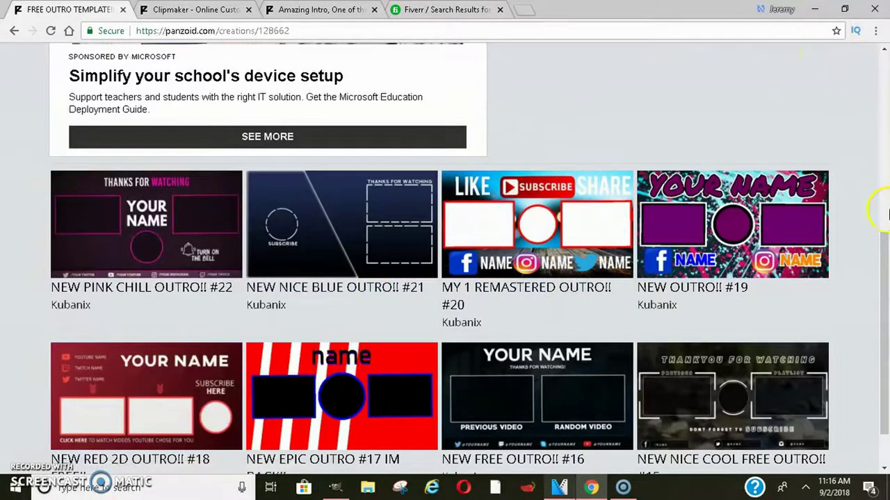
pyautogui.moveTo(876, 242); pyautogui.dragTo(886, 381)
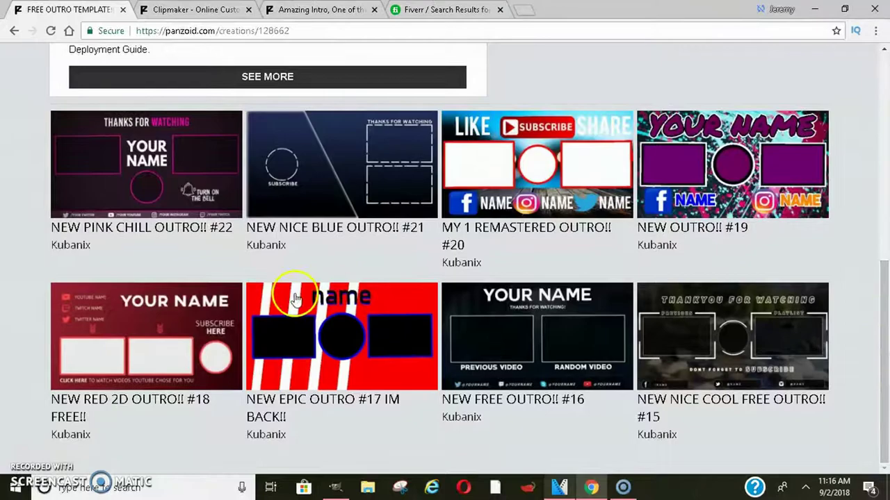
pyautogui.moveTo(880, 284); pyautogui.dragTo(886, 129)
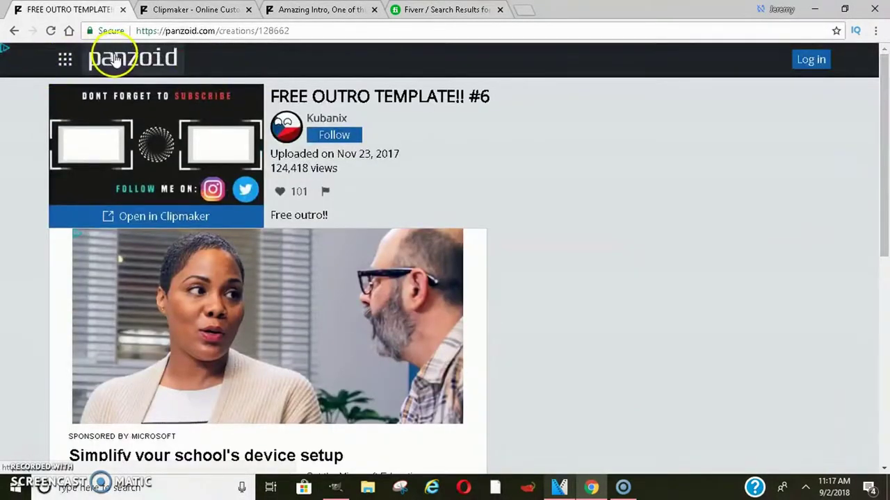
# - Go back from the outro page to the Panzoid home page and scroll its Creations grid
pyautogui.click(15, 32)
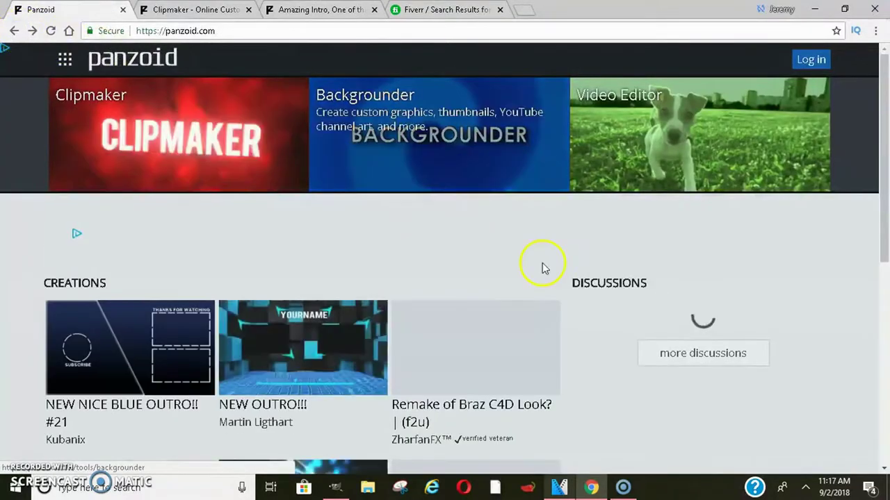
pyautogui.moveTo(881, 125); pyautogui.dragTo(887, 274)
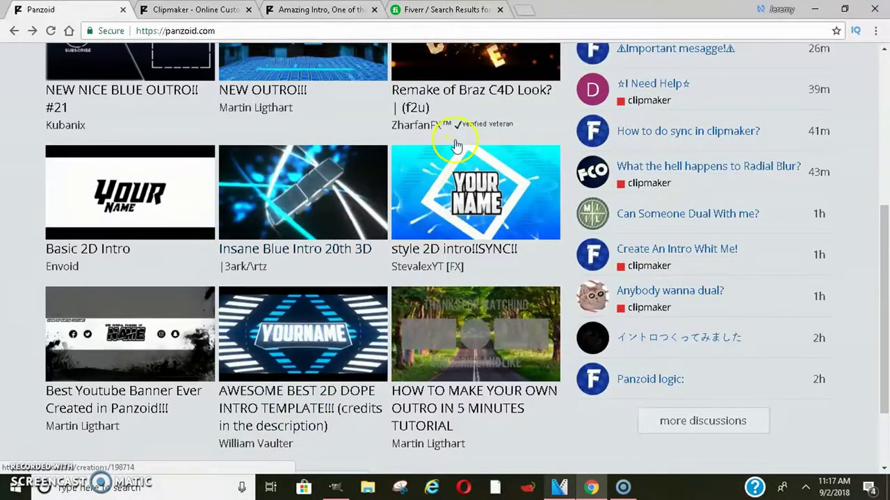
pyautogui.scroll(-1, 602, 312)
pyautogui.scroll(5, 602, 312)
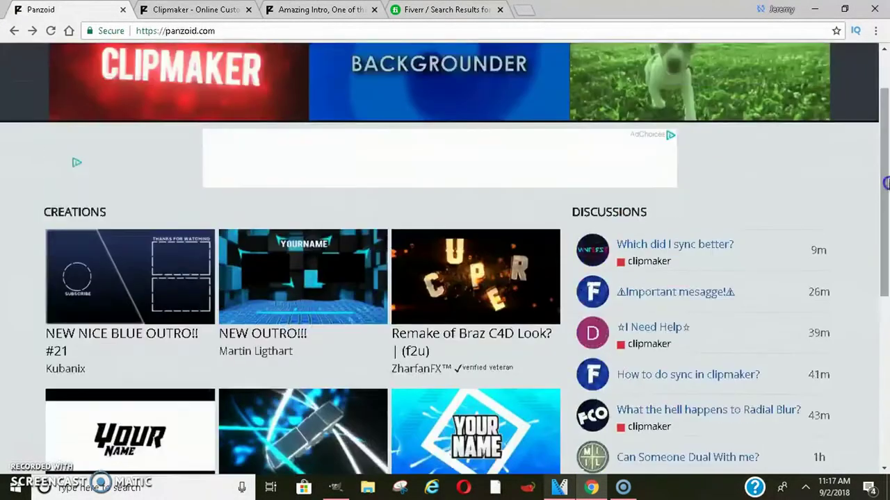
# - Check the Jeremy text in the Clipmaker editor, then return to the home page and scroll further
pyautogui.hotkey('ctrl', 'Tab')
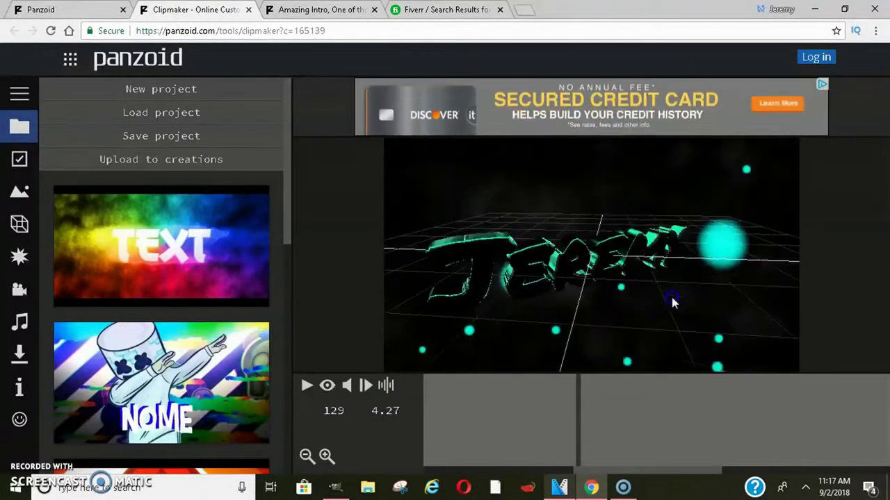
pyautogui.moveTo(466, 263); pyautogui.dragTo(660, 281)
pyautogui.hotkey('ctrl', 'shift', 'Tab')
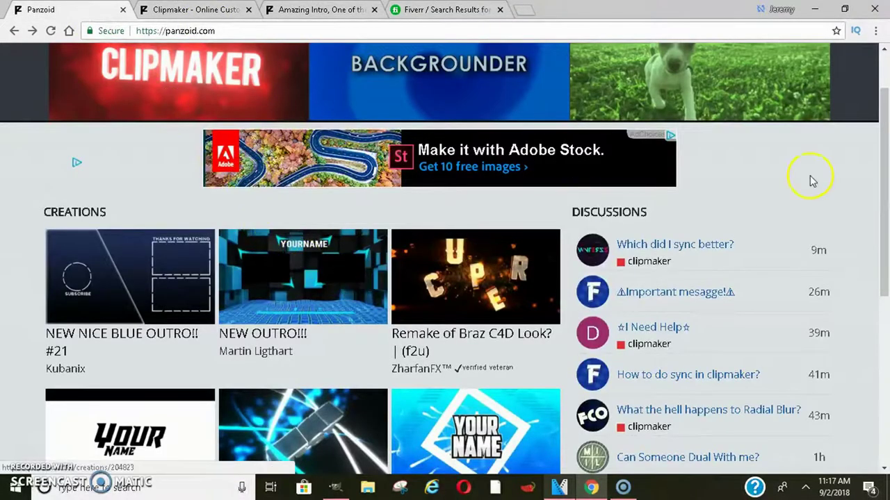
pyautogui.moveTo(886, 198); pyautogui.dragTo(886, 274)
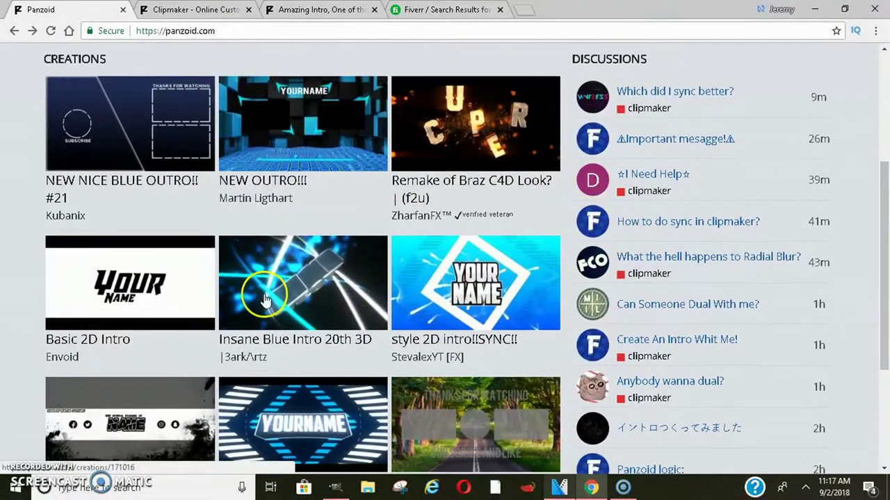
# - Open the Insane Blue Intro 20th 3D creation and scroll through its page
pyautogui.click(294, 348)
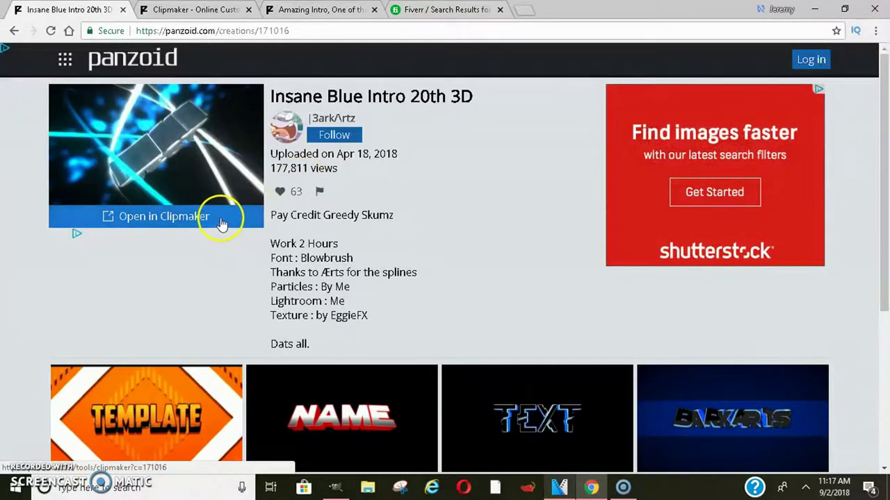
pyautogui.scroll(-4, 486, 347)
pyautogui.scroll(2, 594, 400)
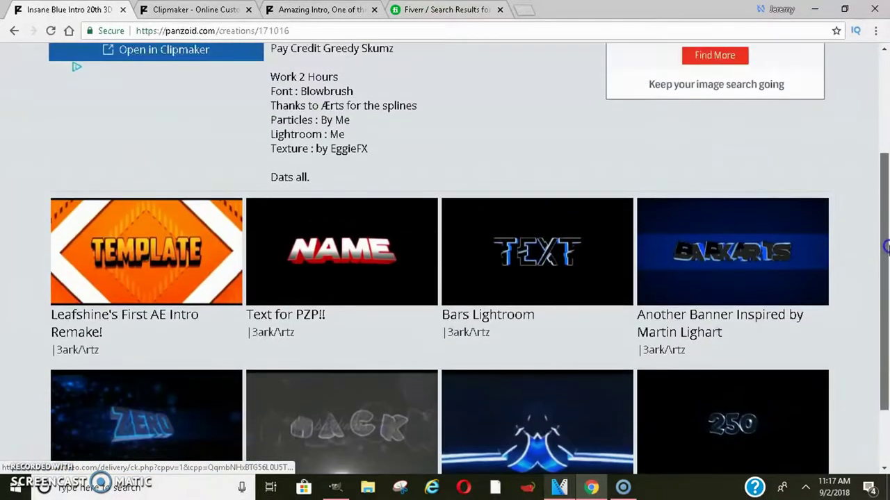
pyautogui.scroll(2, 881, 175)
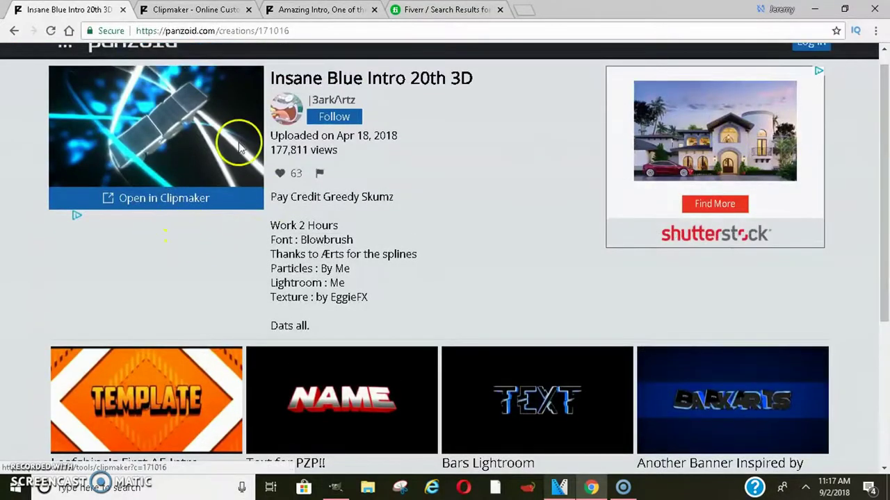
# - Return to the Clipmaker editor and orbit the preview around the 3D Jeremy text
pyautogui.hotkey('ctrl', 'Tab')
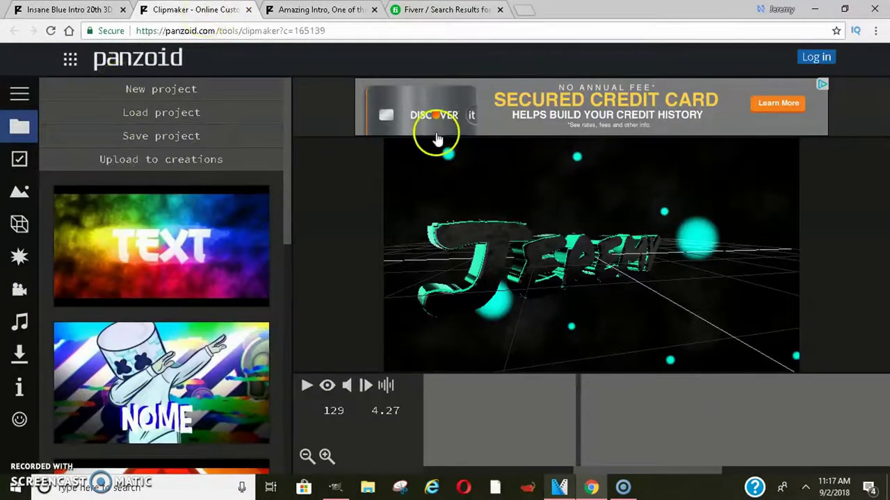
pyautogui.moveTo(558, 257); pyautogui.dragTo(453, 270)
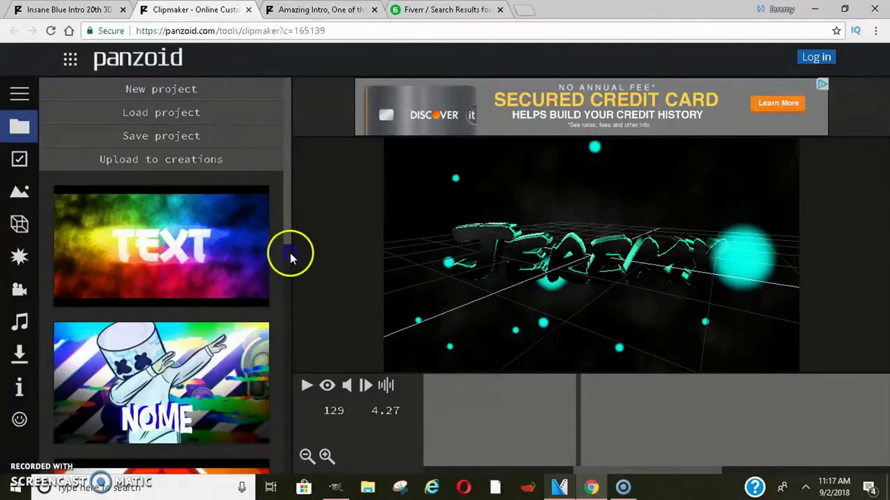
pyautogui.scroll(-5, 288, 348)
pyautogui.moveTo(287, 288); pyautogui.dragTo(284, 135)
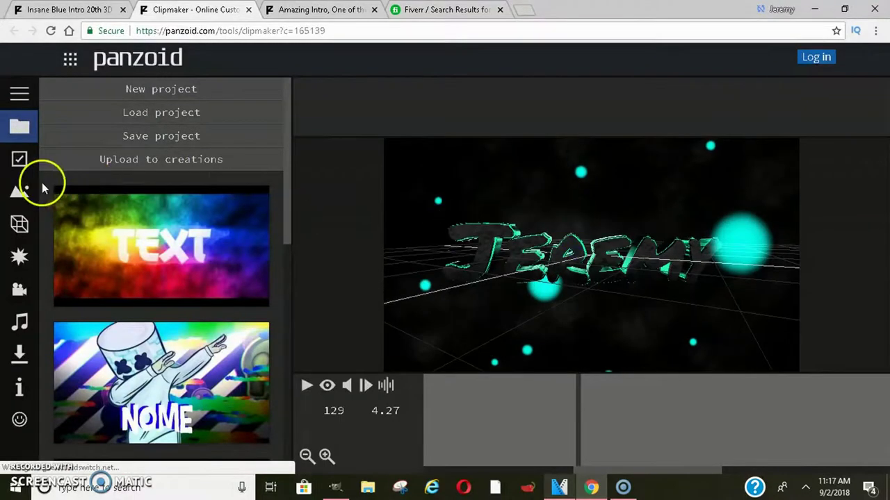
# - List the scene objects and show a Jeremy text's 3D Text settings: Permanent Mark, height 20, thickness 9
pyautogui.click(18, 227)
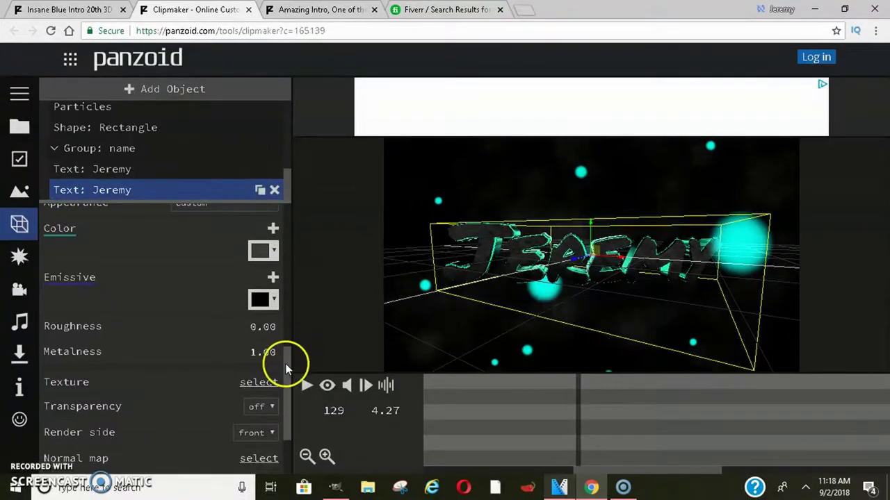
pyautogui.moveTo(285, 363); pyautogui.dragTo(281, 196)
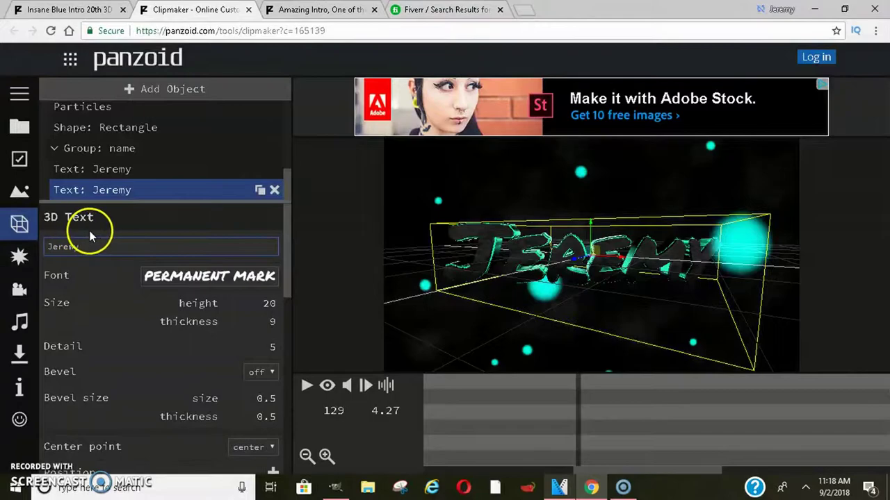
pyautogui.moveTo(287, 189)
pyautogui.mouseDown()
pyautogui.moveTo(289, 85)
pyautogui.moveTo(289, 187)
pyautogui.mouseUp()
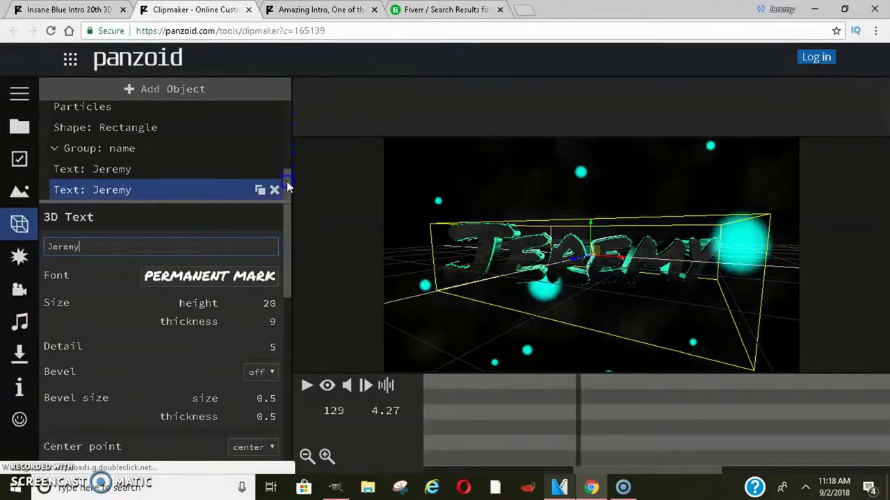
# - Select the lower Jeremy text object and orbit the view to face it
pyautogui.click(115, 170)
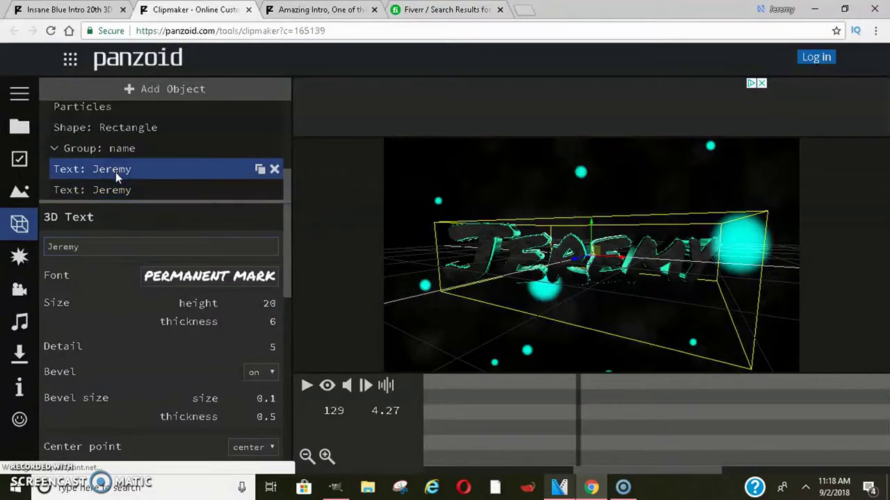
pyautogui.click(104, 249)
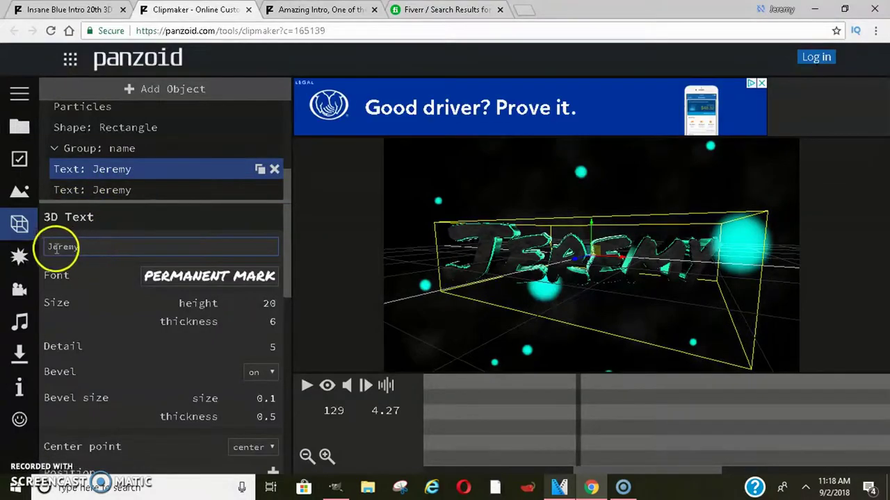
pyautogui.click(122, 195)
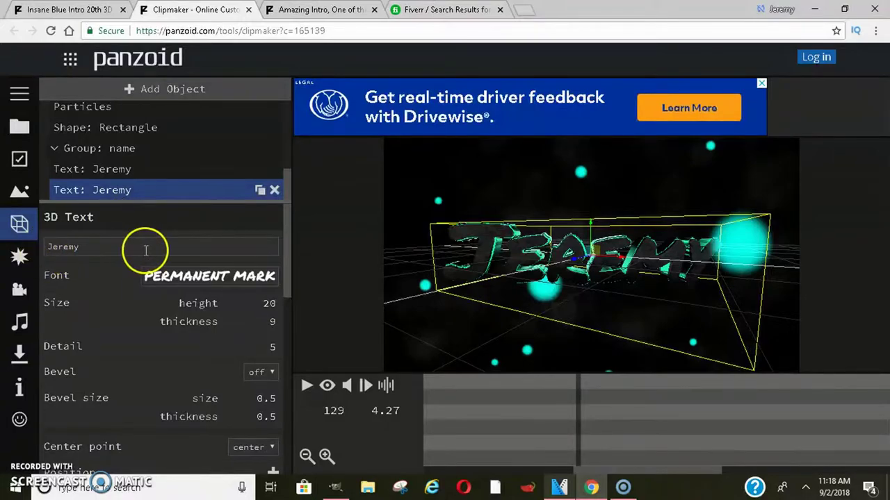
pyautogui.moveTo(554, 288); pyautogui.dragTo(740, 383)
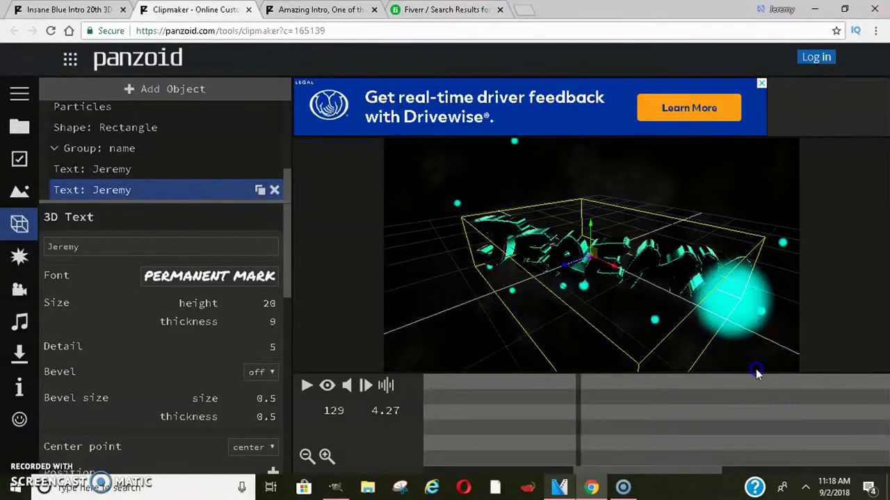
pyautogui.moveTo(681, 331); pyautogui.dragTo(775, 310)
pyautogui.moveTo(690, 306); pyautogui.dragTo(503, 266)
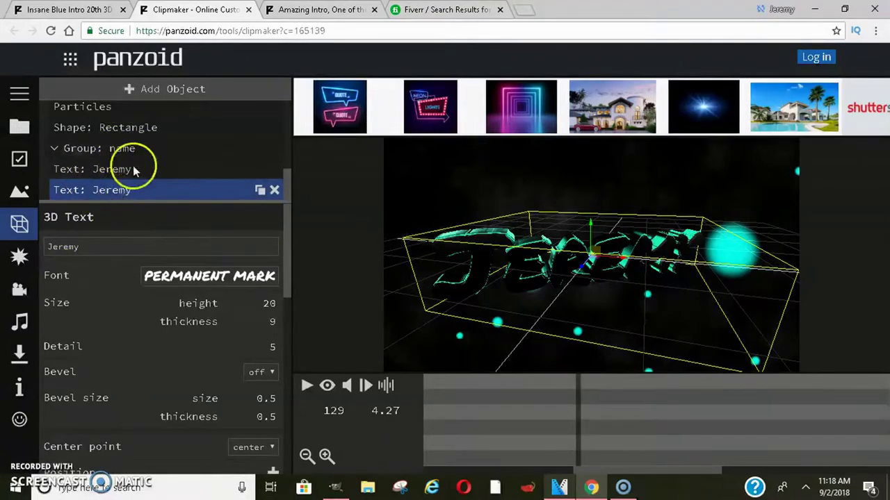
# - Move the Jeremy 3D text to a new position, checking it from several orbit angles
pyautogui.moveTo(288, 189)
pyautogui.mouseDown()
pyautogui.moveTo(292, 160)
pyautogui.moveTo(290, 176)
pyautogui.mouseUp()
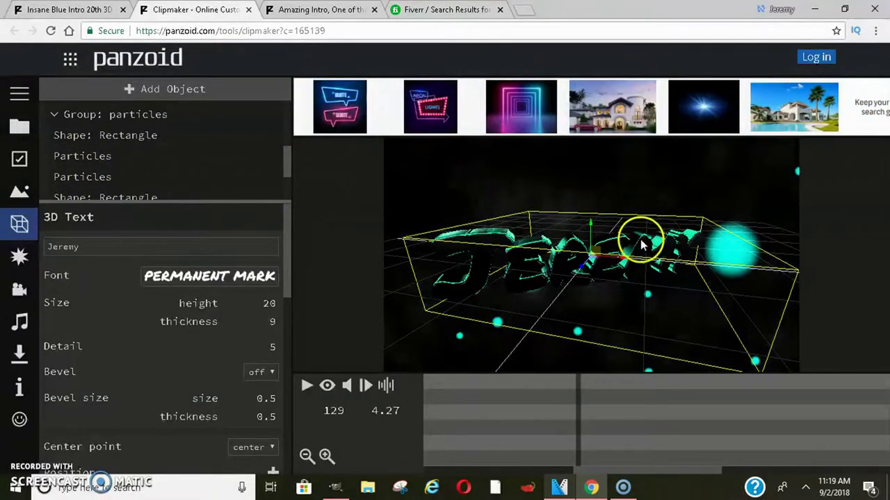
pyautogui.moveTo(640, 281); pyautogui.dragTo(697, 237)
pyautogui.moveTo(626, 263); pyautogui.dragTo(527, 371)
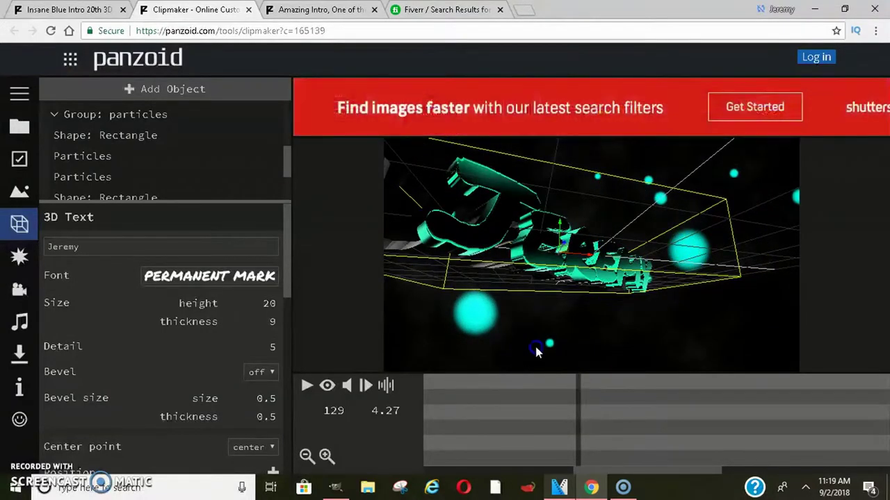
pyautogui.moveTo(558, 330); pyautogui.dragTo(484, 306)
pyautogui.moveTo(442, 259); pyautogui.dragTo(458, 262)
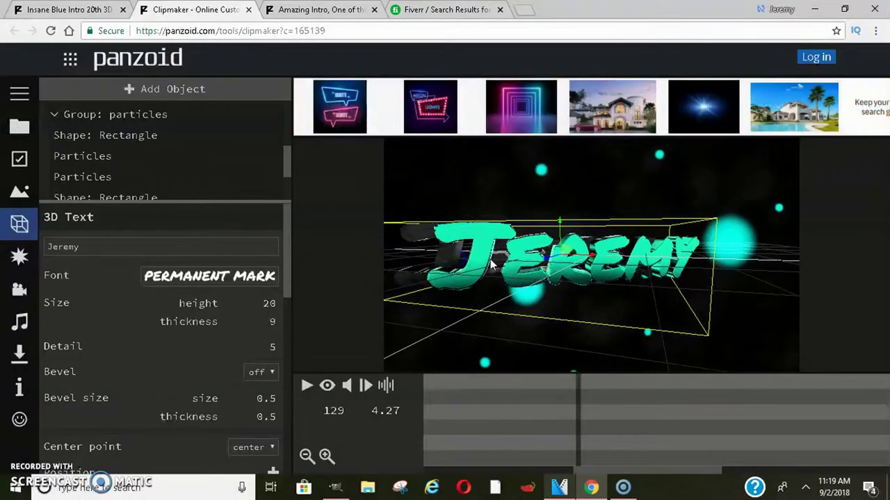
pyautogui.moveTo(562, 262)
pyautogui.mouseDown()
pyautogui.moveTo(602, 294)
pyautogui.moveTo(556, 306)
pyautogui.moveTo(506, 288)
pyautogui.moveTo(651, 268)
pyautogui.moveTo(554, 257)
pyautogui.moveTo(565, 259)
pyautogui.mouseUp()
pyautogui.moveTo(563, 332); pyautogui.dragTo(689, 344)
pyautogui.moveTo(520, 256); pyautogui.dragTo(431, 258)
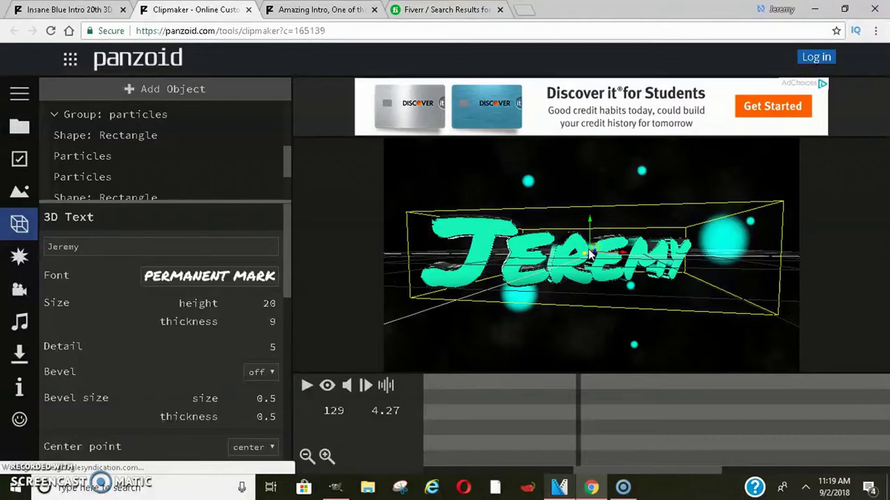
pyautogui.moveTo(582, 295); pyautogui.dragTo(455, 265)
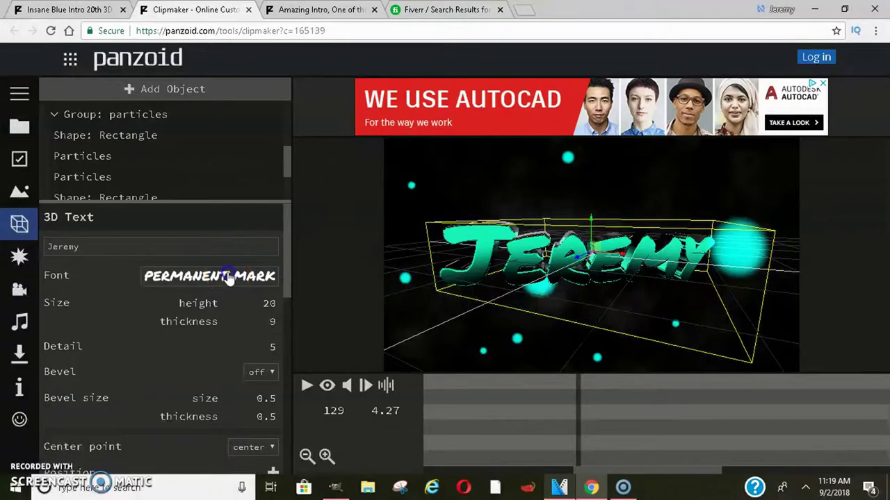
pyautogui.click(230, 277)
pyautogui.click(211, 197)
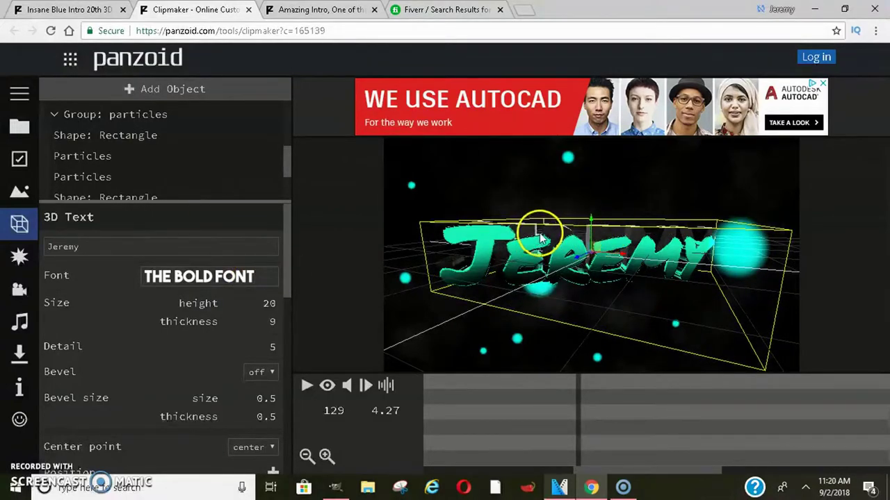
pyautogui.moveTo(541, 239); pyautogui.dragTo(577, 255)
pyautogui.click(204, 241)
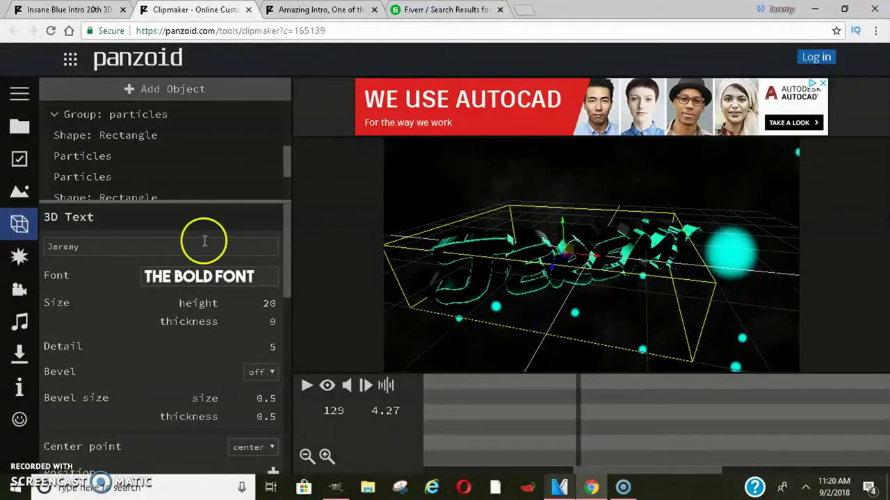
pyautogui.click(208, 292)
pyautogui.click(202, 134)
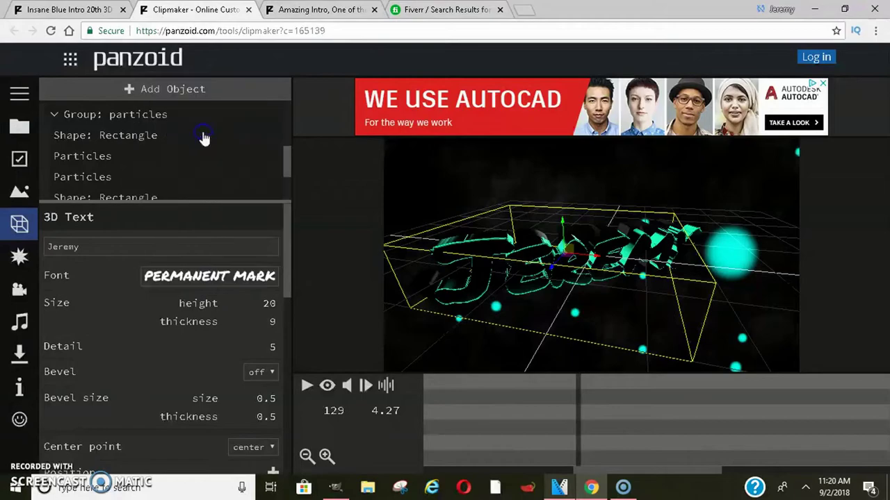
pyautogui.moveTo(450, 319); pyautogui.dragTo(455, 240)
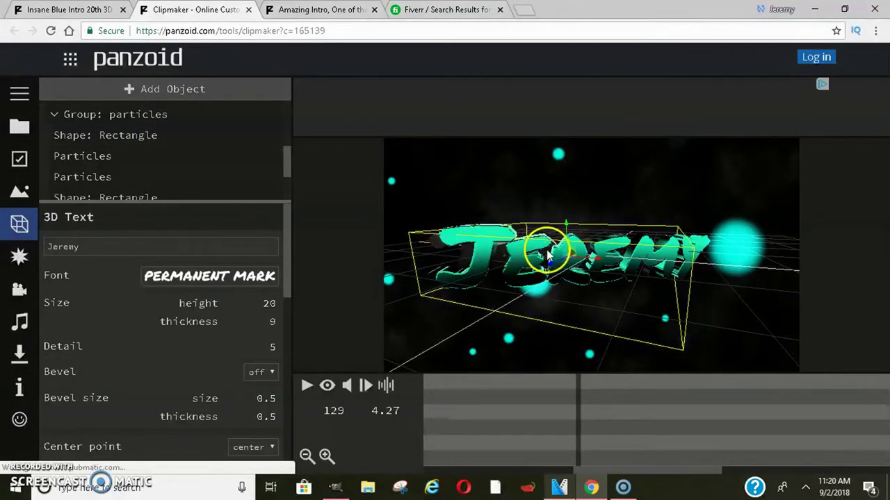
pyautogui.moveTo(568, 259); pyautogui.dragTo(572, 258)
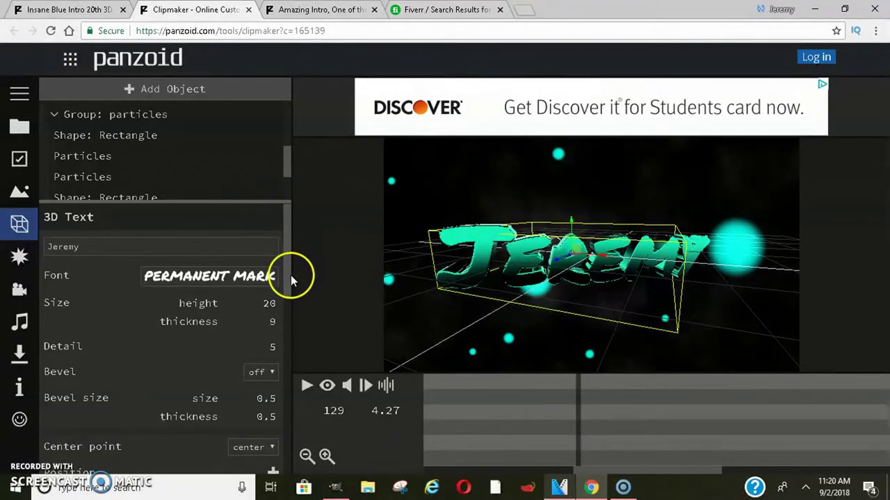
pyautogui.moveTo(290, 275); pyautogui.dragTo(285, 384)
# - Review the 3D Text material settings, then show the Overlay effect (hue blending, scale 1.000, opacity 1.00)
pyautogui.scroll(-1, 285, 379)
pyautogui.scroll(-2, 285, 378)
pyautogui.scroll(-2, 285, 378)
pyautogui.scroll(1, 283, 333)
pyautogui.scroll(3, 284, 327)
pyautogui.scroll(-6, 283, 393)
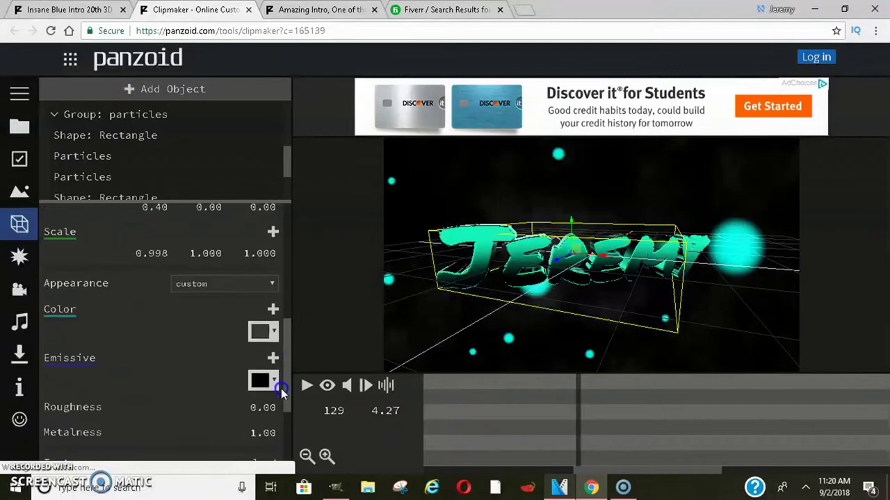
pyautogui.moveTo(283, 425); pyautogui.dragTo(283, 440)
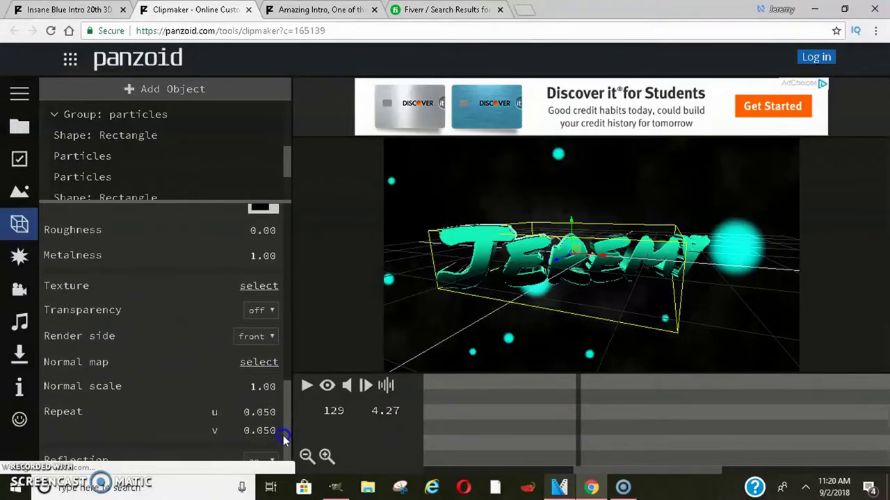
pyautogui.click(20, 257)
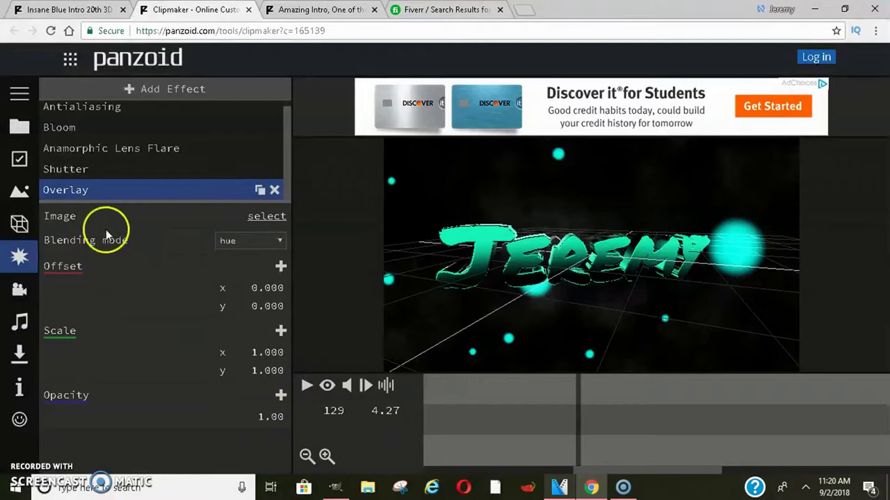
# - Show the Camera animation settings: perspective (3d) projection and shake speed 12.00
pyautogui.click(19, 291)
pyautogui.click(80, 285)
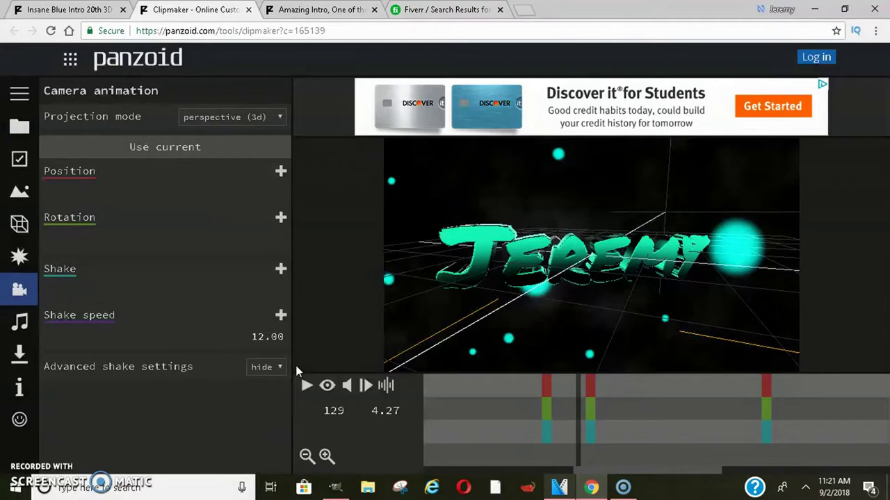
# - Play the intro, pause at frame 43 (1.40 s), and view the Audio track settings
pyautogui.click(306, 388)
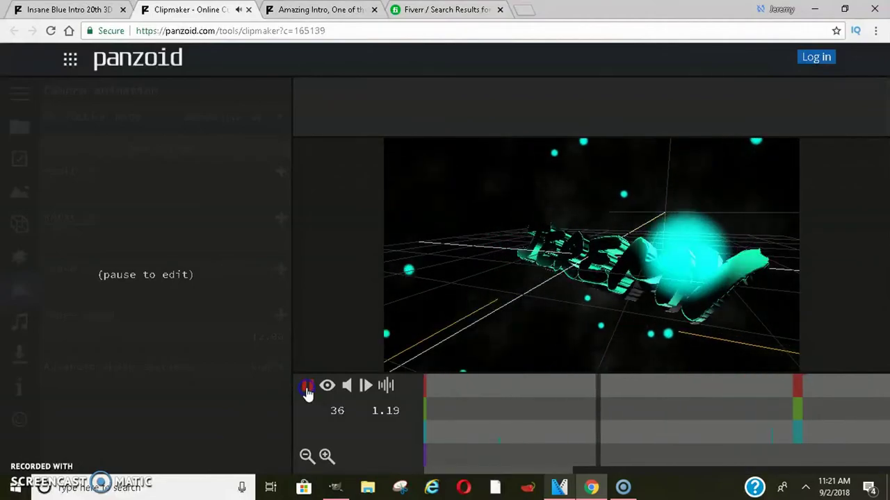
pyautogui.click(307, 389)
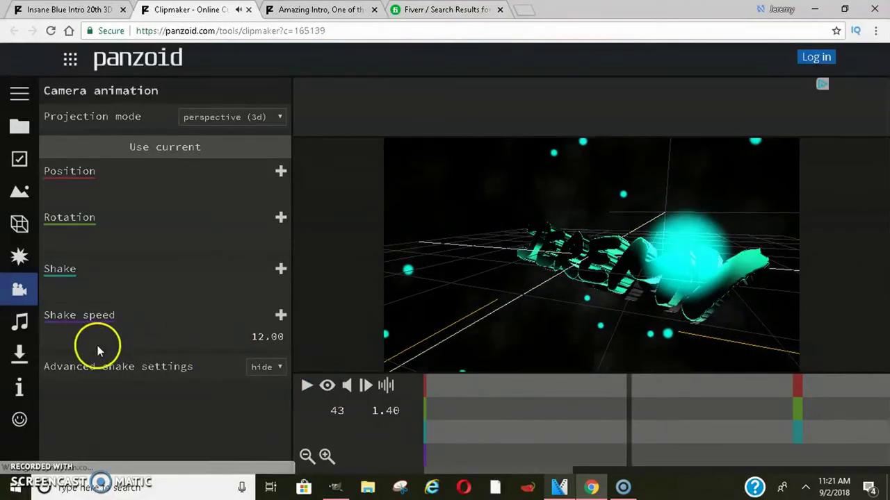
pyautogui.click(19, 322)
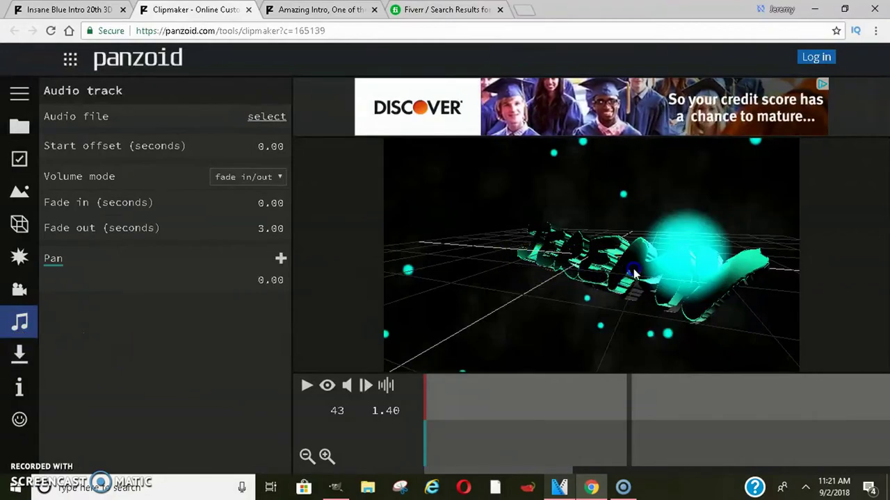
pyautogui.moveTo(633, 273); pyautogui.dragTo(730, 373)
pyautogui.moveTo(577, 239); pyautogui.dragTo(494, 160)
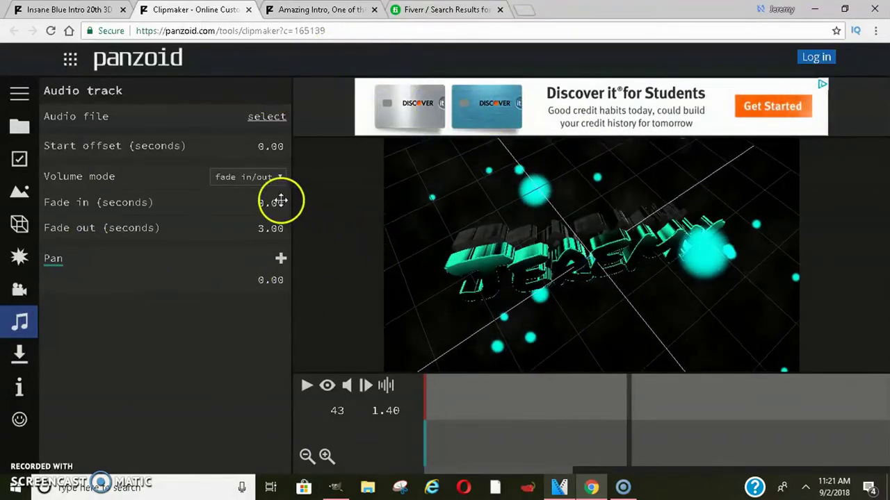
pyautogui.moveTo(642, 298); pyautogui.dragTo(541, 263)
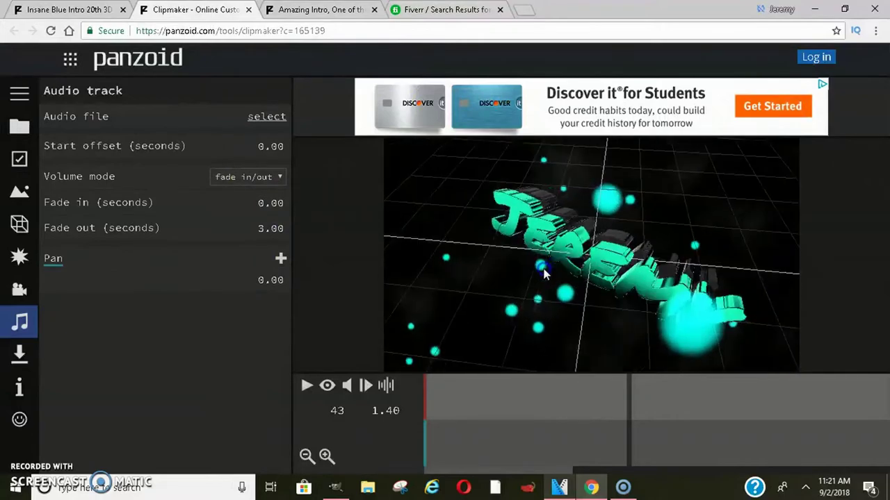
# - Browse the Fiverr video intro gig results, then go to the 'Amazing Intro, One of the Best?' Panzoid page
pyautogui.hotkey('ctrl', '4')
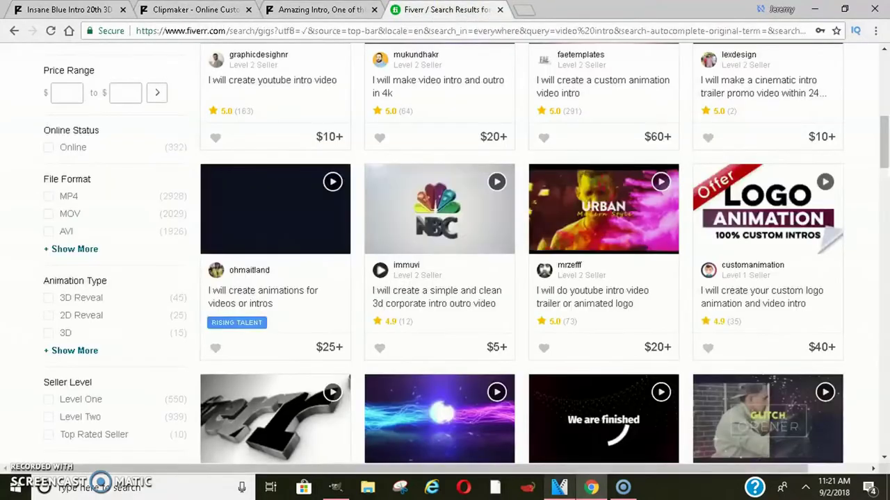
pyautogui.moveTo(886, 139); pyautogui.dragTo(885, 103)
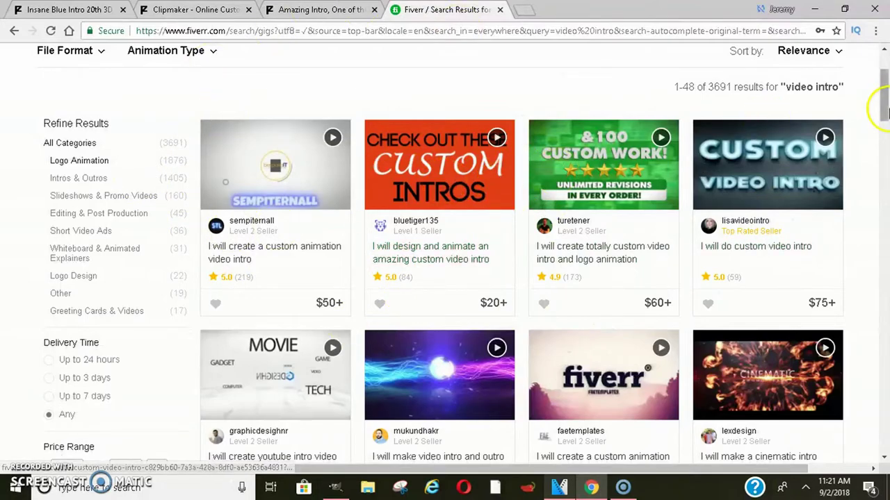
pyautogui.moveTo(885, 101); pyautogui.dragTo(884, 189)
pyautogui.click(316, 7)
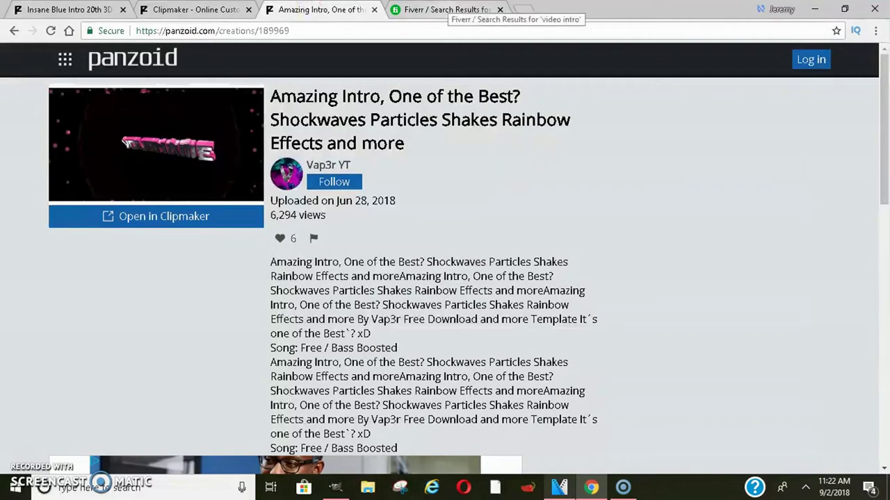
# - Look over the creation page, the Clipmaker editor and the Insane Blue Intro 20th 3D template page
pyautogui.moveTo(884, 91); pyautogui.dragTo(886, 285)
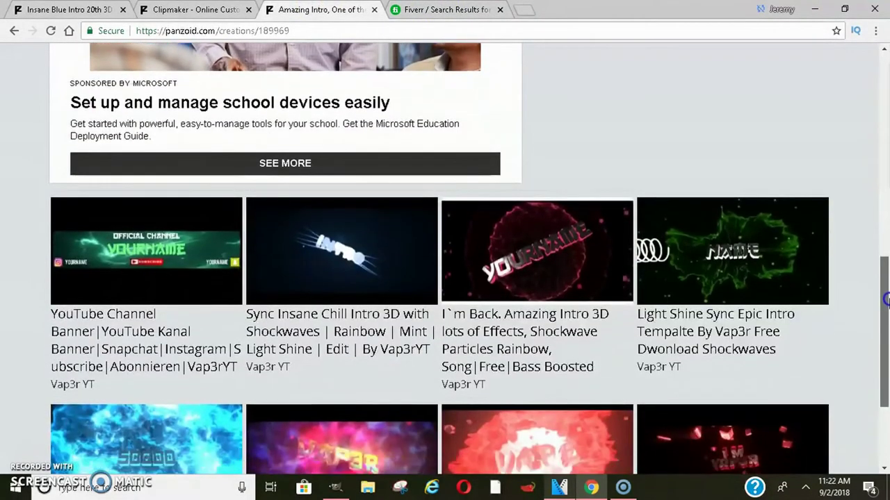
pyautogui.moveTo(887, 301); pyautogui.dragTo(885, 53)
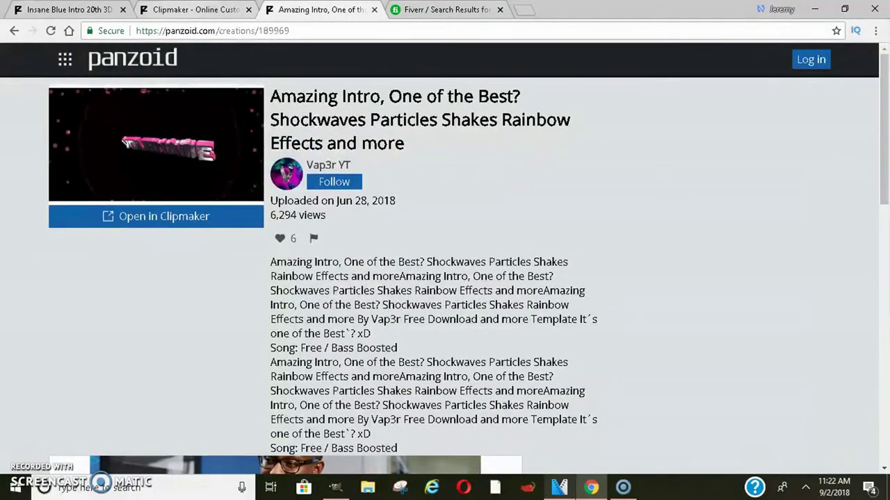
pyautogui.click(188, 9)
pyautogui.click(70, 10)
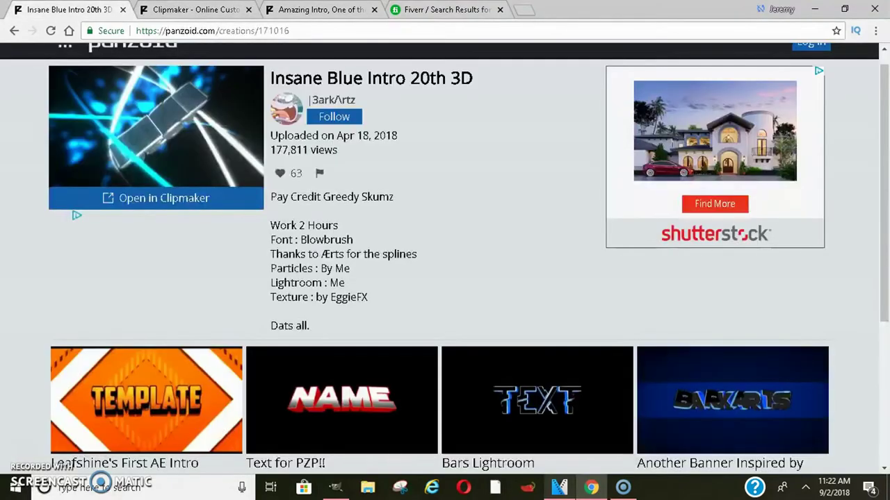
pyautogui.scroll(1, 886, 114)
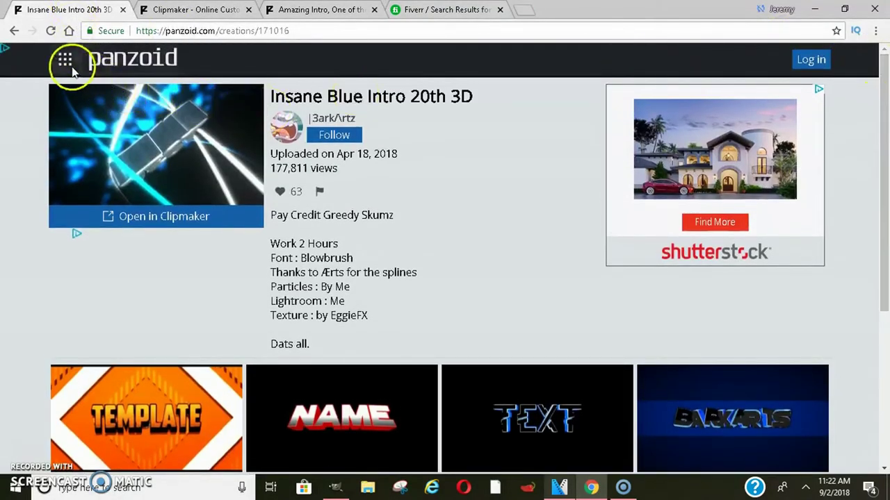
# - Open the Panzoid site menu, then return to the shockwaves particles intro page and scroll through it
pyautogui.click(65, 59)
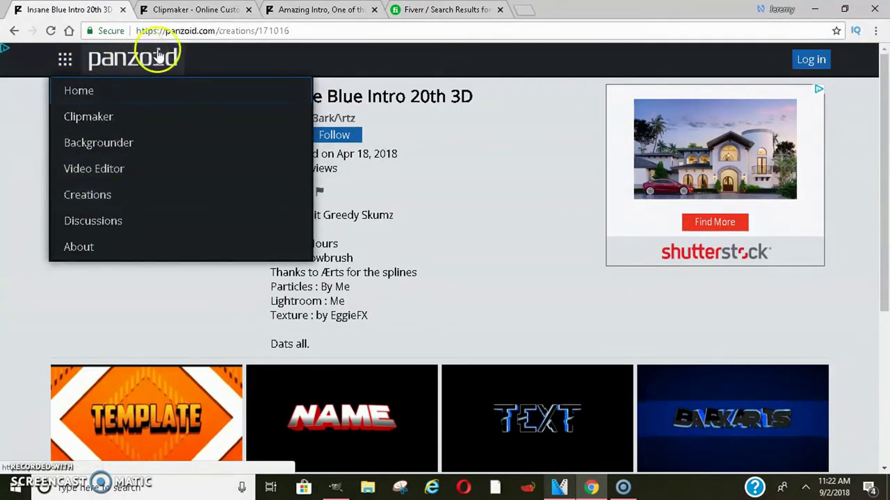
pyautogui.click(323, 9)
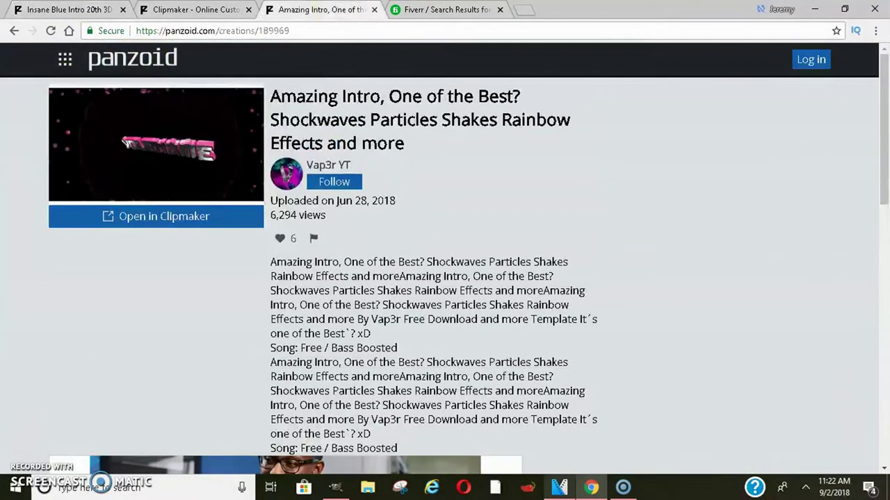
pyautogui.moveTo(884, 132); pyautogui.dragTo(885, 280)
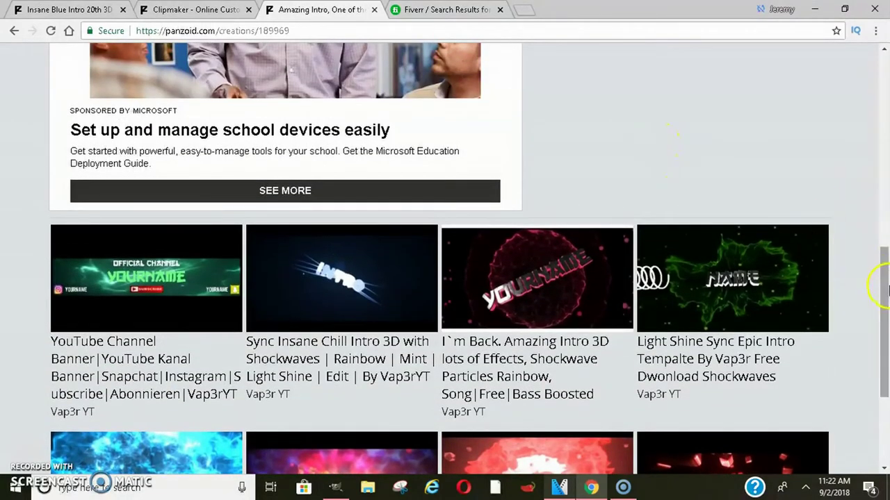
pyautogui.moveTo(884, 320); pyautogui.dragTo(885, 128)
pyautogui.click(445, 10)
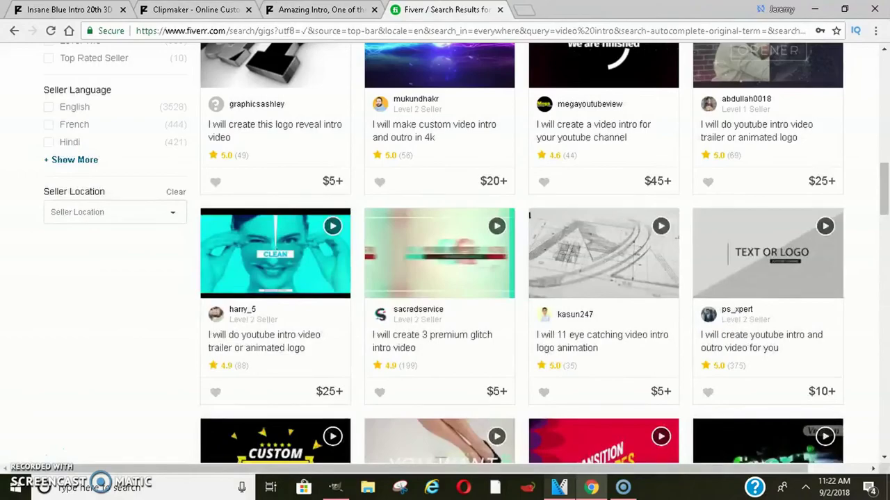
pyautogui.moveTo(885, 202); pyautogui.dragTo(884, 110)
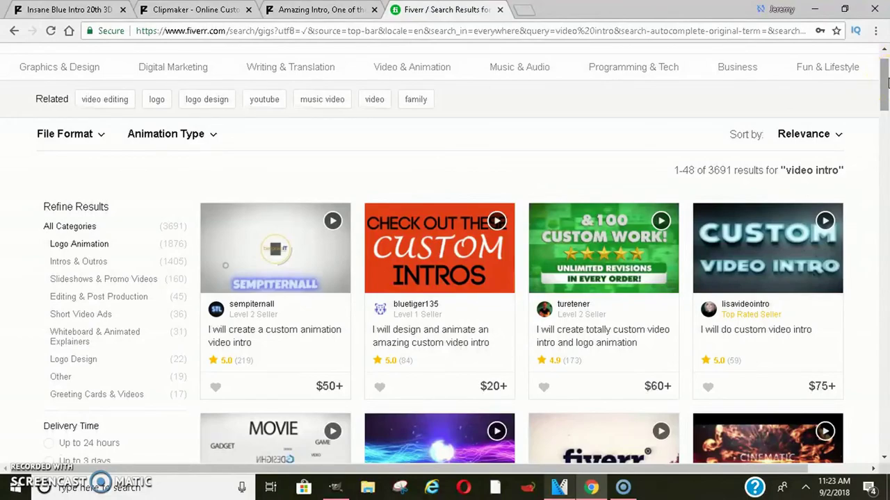
pyautogui.moveTo(887, 82)
pyautogui.mouseDown()
pyautogui.moveTo(887, 100)
pyautogui.moveTo(888, 85)
pyautogui.mouseUp()
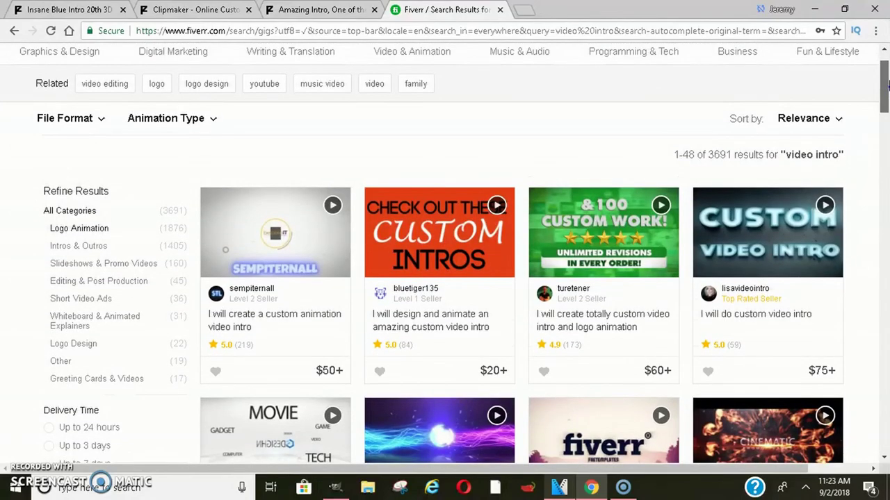